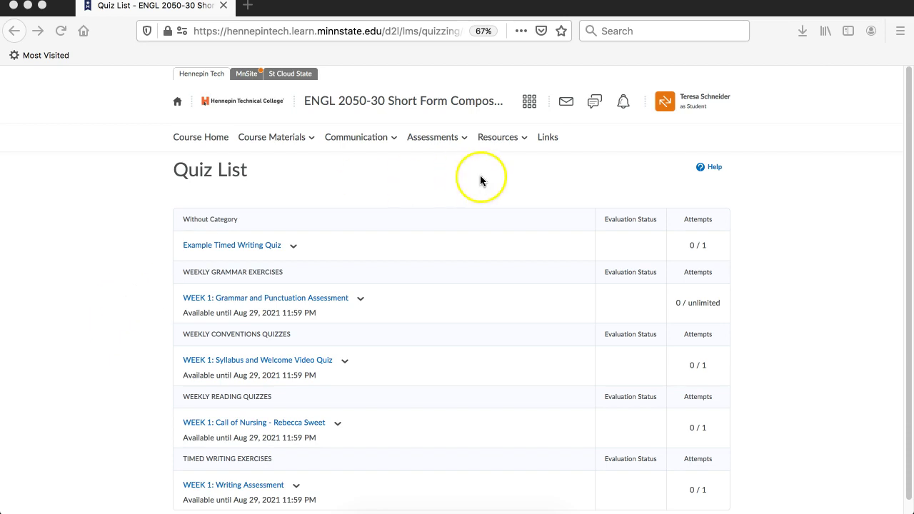
Open the Example Timed Writing Quiz summary and read its description, quiz details and instructions
click(464, 139)
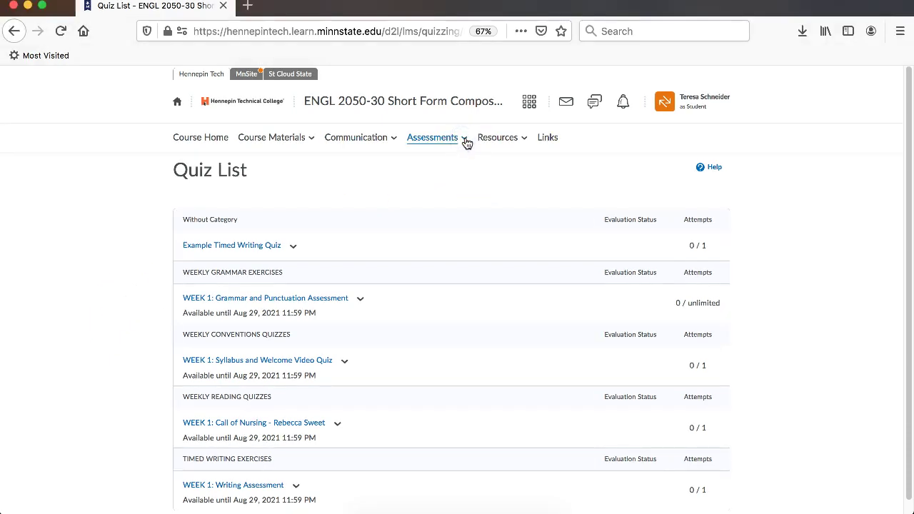
click(330, 203)
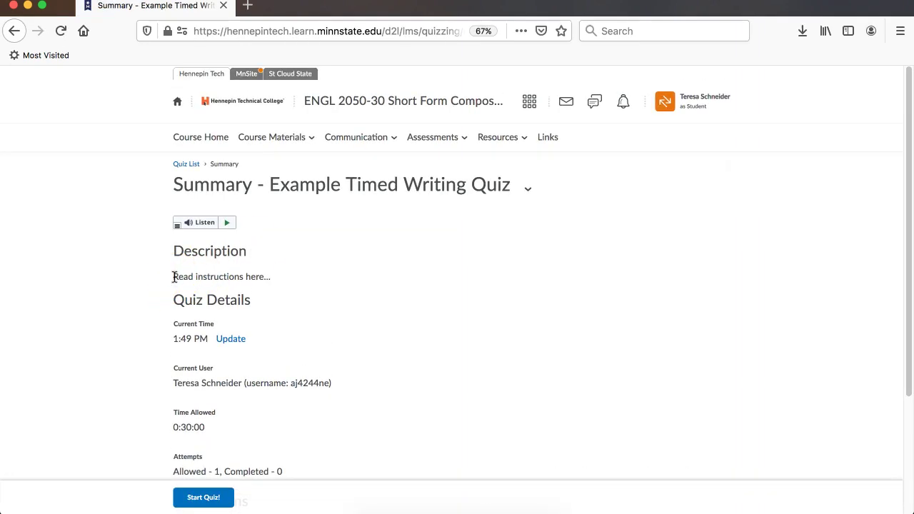
drag(173, 277, 305, 271)
click(335, 271)
triple_click(304, 271)
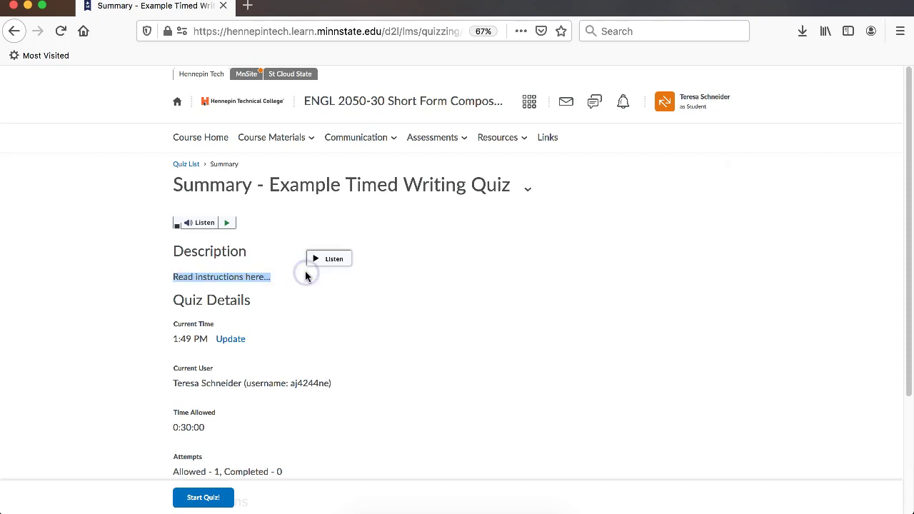
click(150, 285)
scroll(151, 288, down, 2)
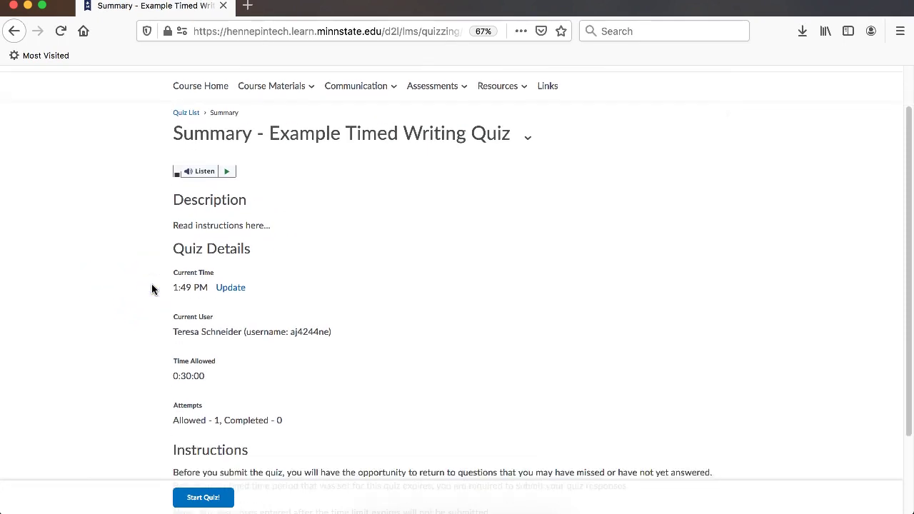
scroll(151, 288, down, 3)
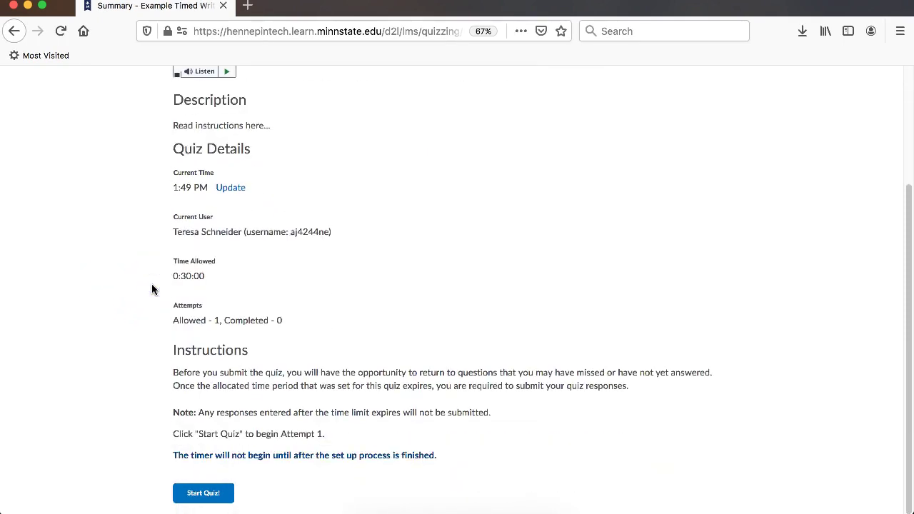
Start the quiz attempt and enter "Write your answer..." as the response to Question 1
click(201, 488)
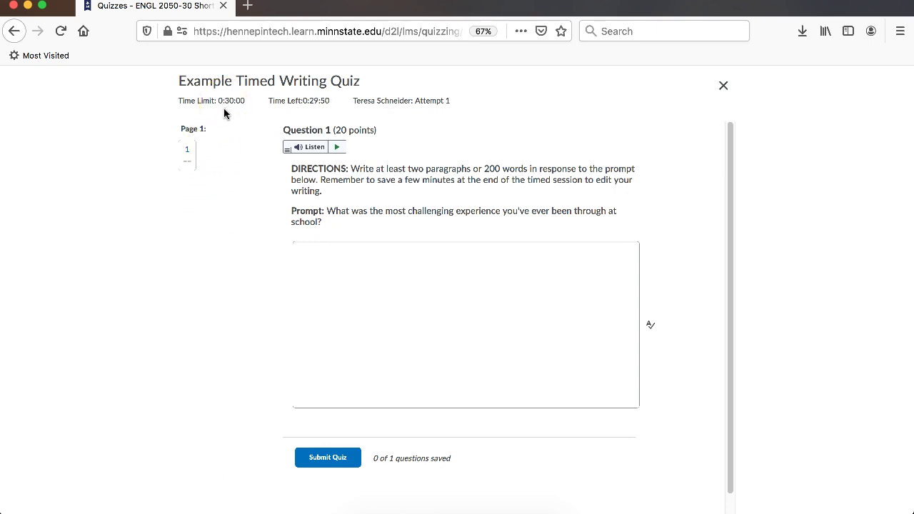
click(273, 105)
click(306, 253)
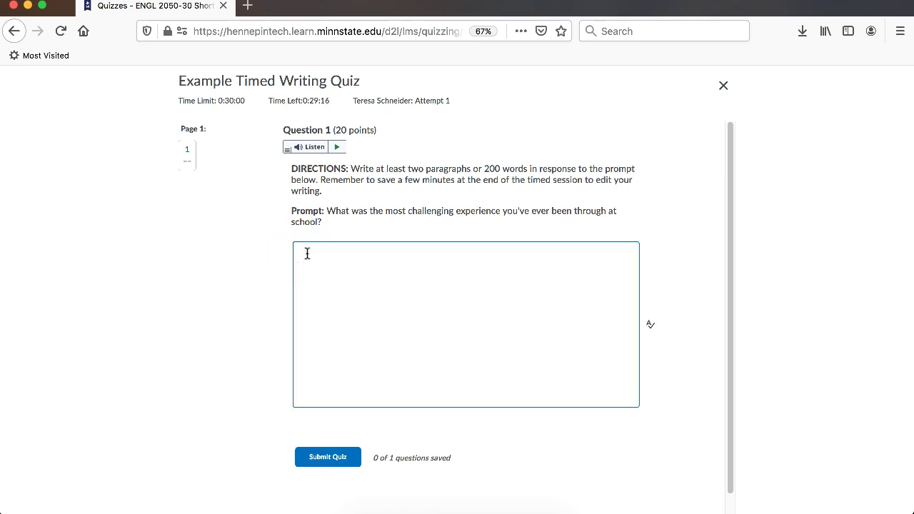
text(Write your answer...)
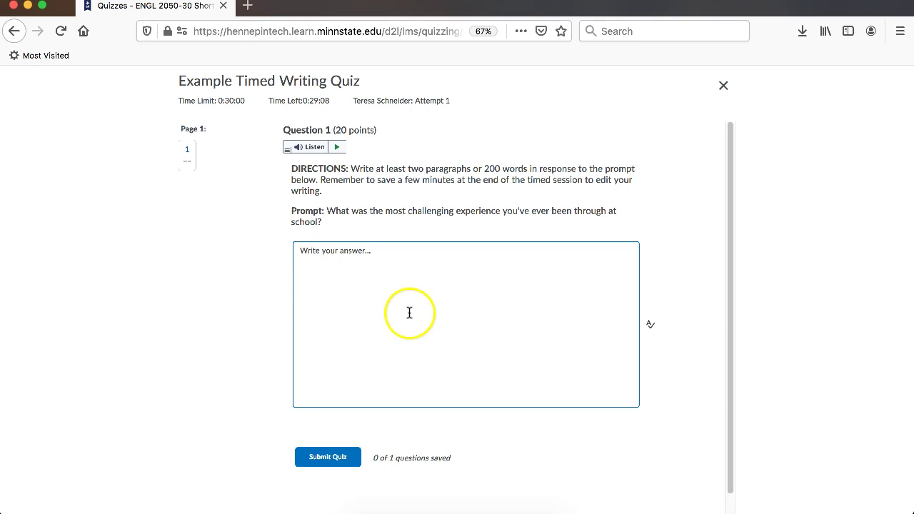
Run the spell checker on the answer, close it without changes, and append the misspelled word "dakskd" to the response
click(651, 329)
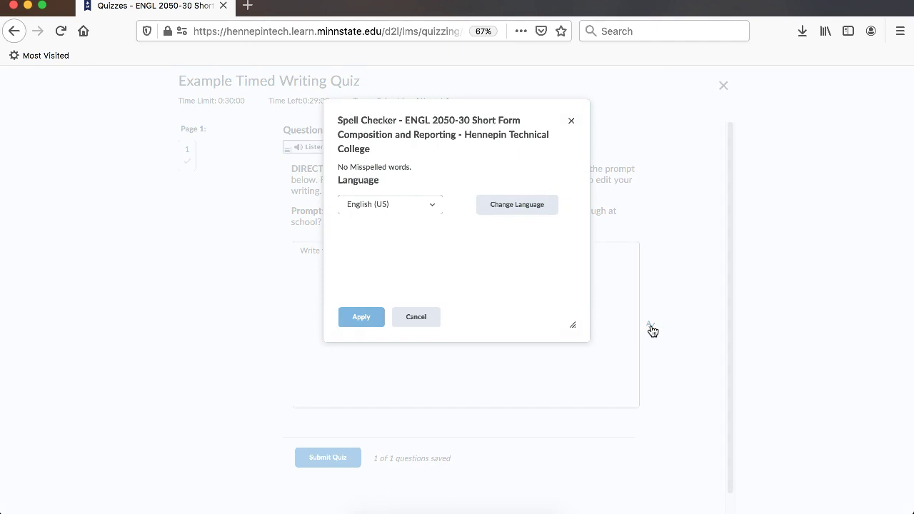
click(432, 312)
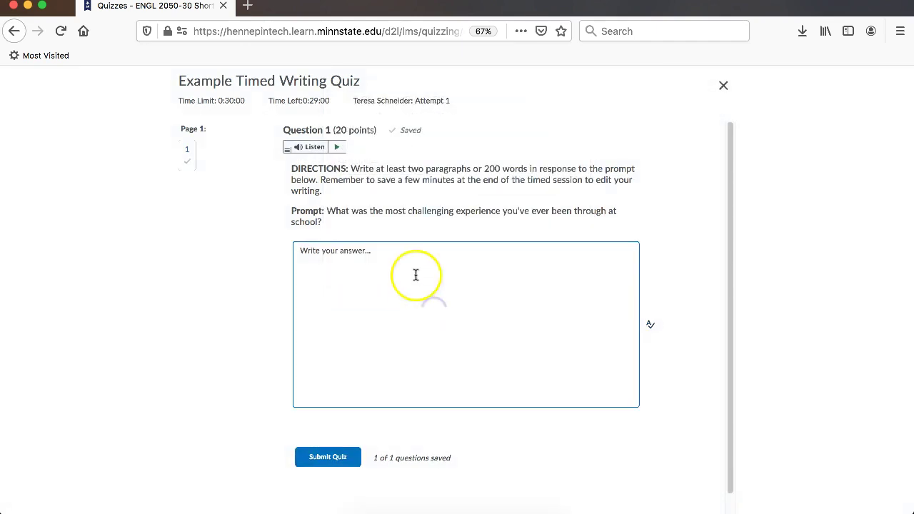
click(417, 265)
text(dakskd)
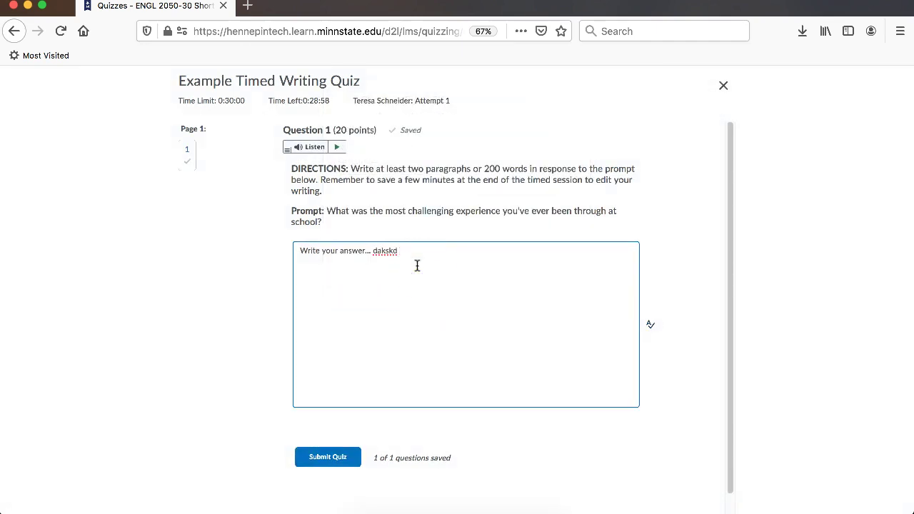
Spell-check the answer again, replace "dakskd" once with "Timed" and apply the correction
click(650, 324)
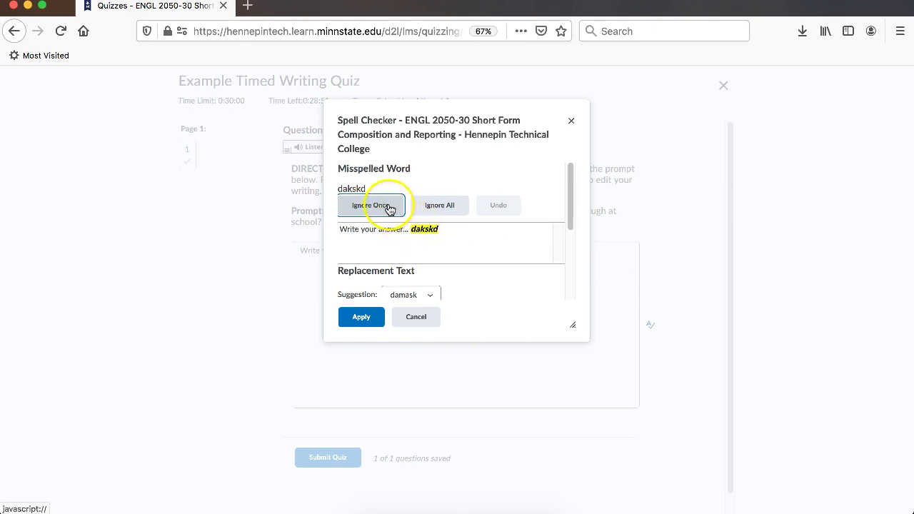
scroll(534, 211, down, 3)
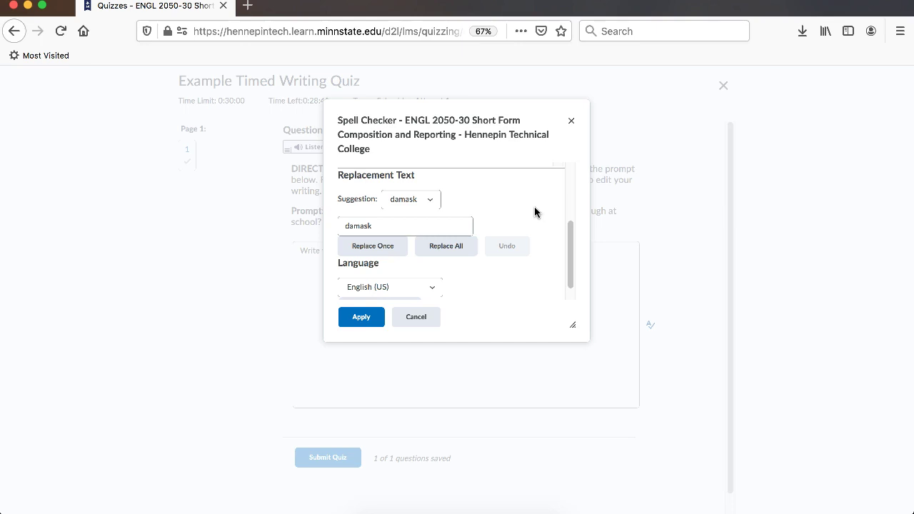
click(426, 225)
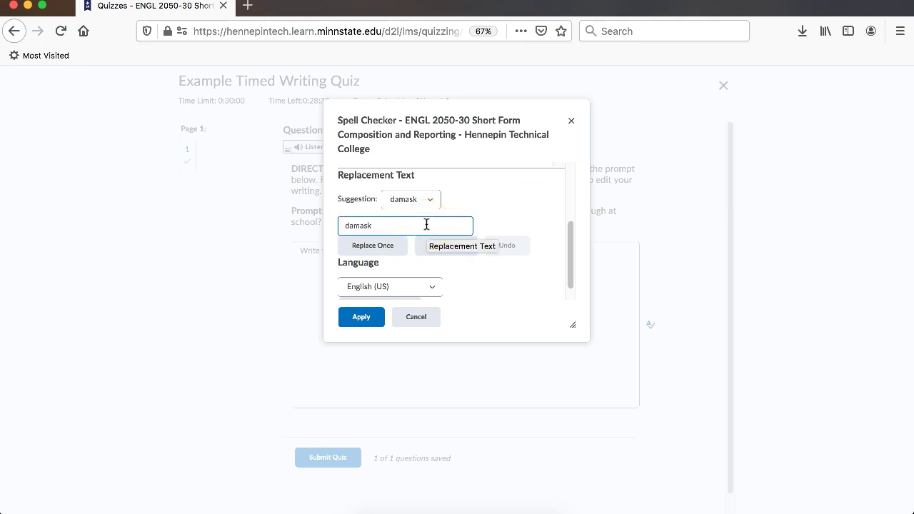
drag(426, 224, 290, 224)
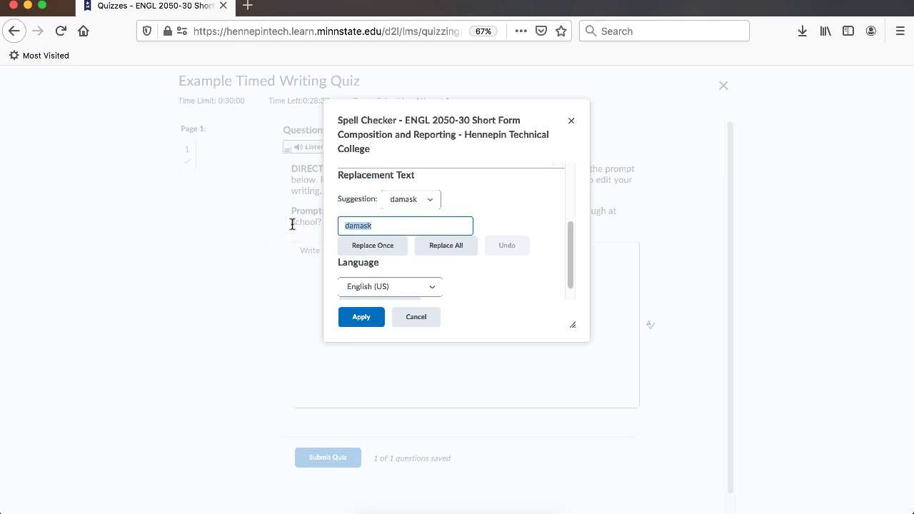
text(Timed)
click(377, 250)
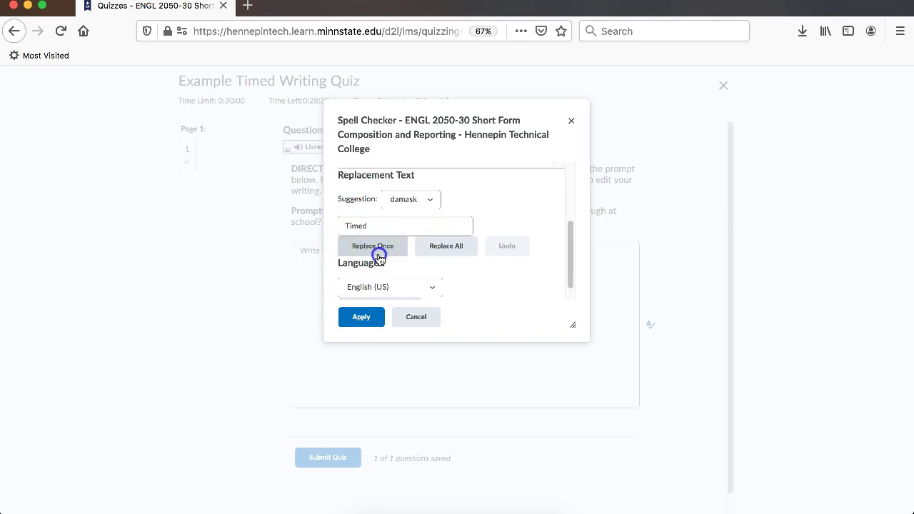
click(370, 318)
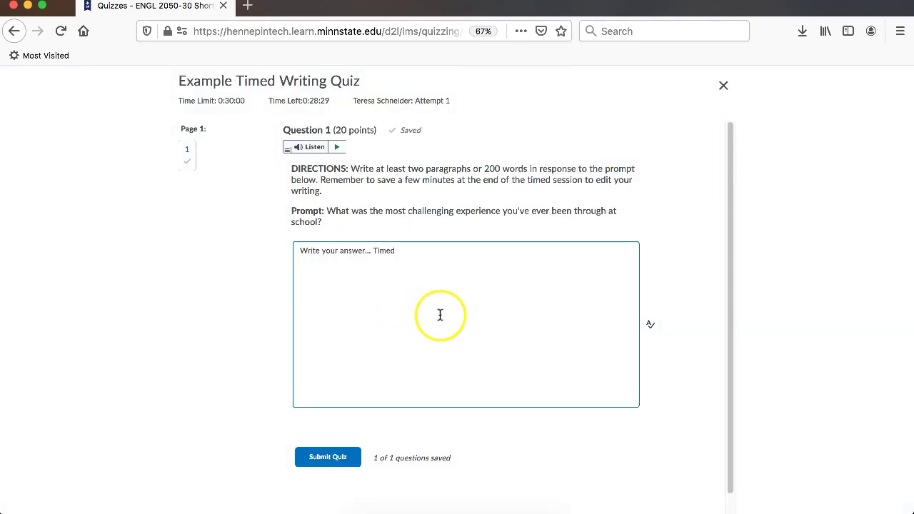
click(428, 278)
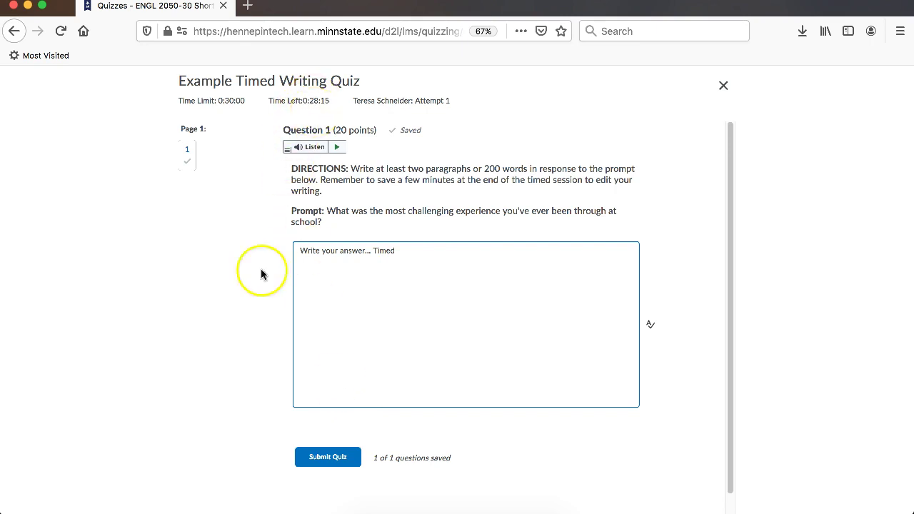
Proceed to the quiz submission confirmation and go back to the questions without submitting
click(333, 463)
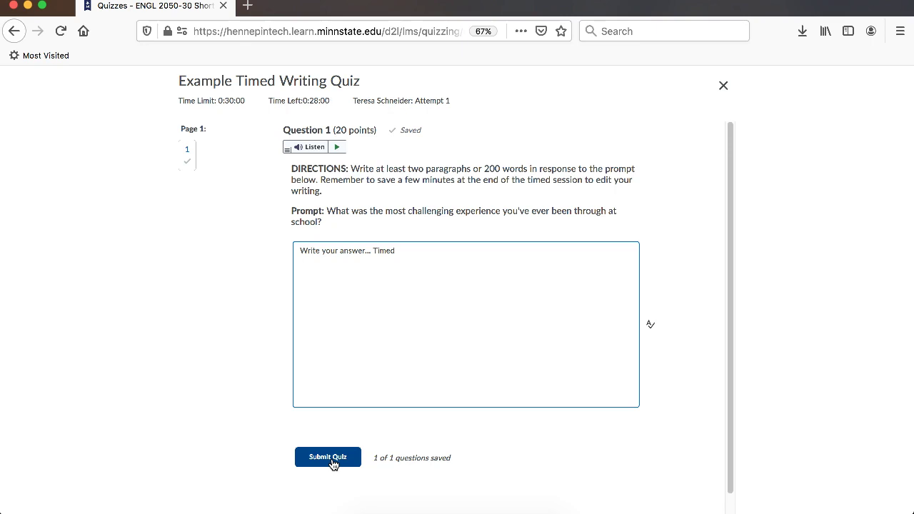
click(327, 454)
click(328, 454)
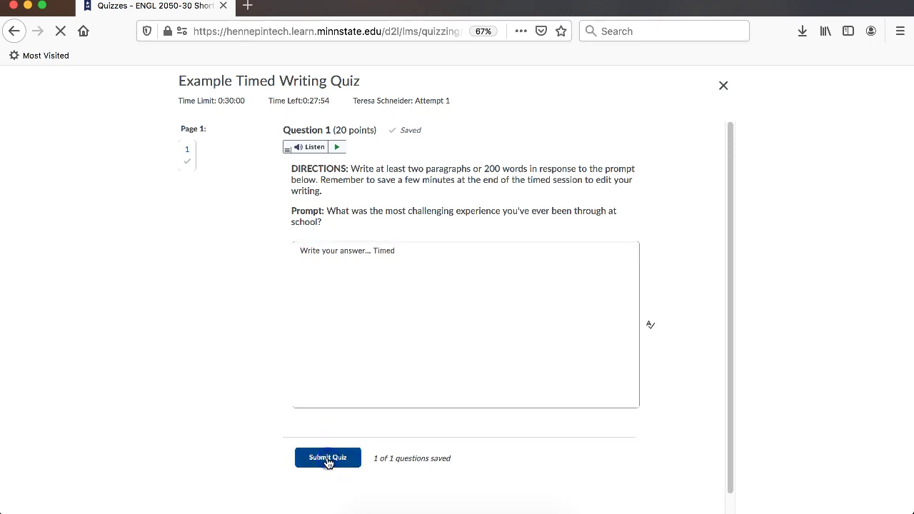
click(318, 419)
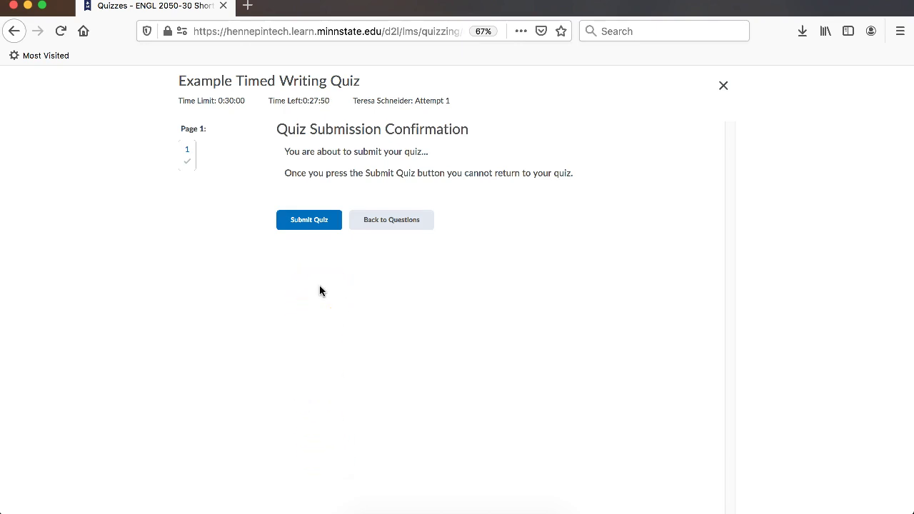
drag(321, 211, 345, 193)
click(379, 227)
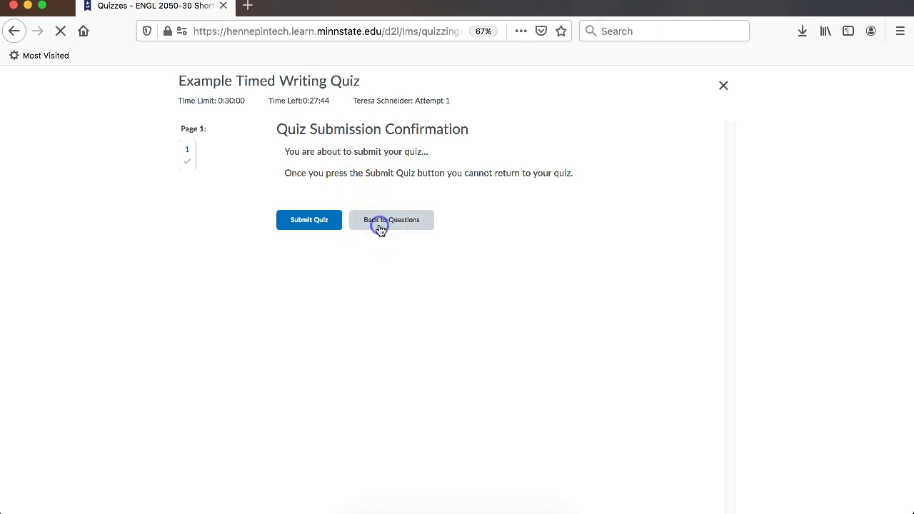
click(403, 281)
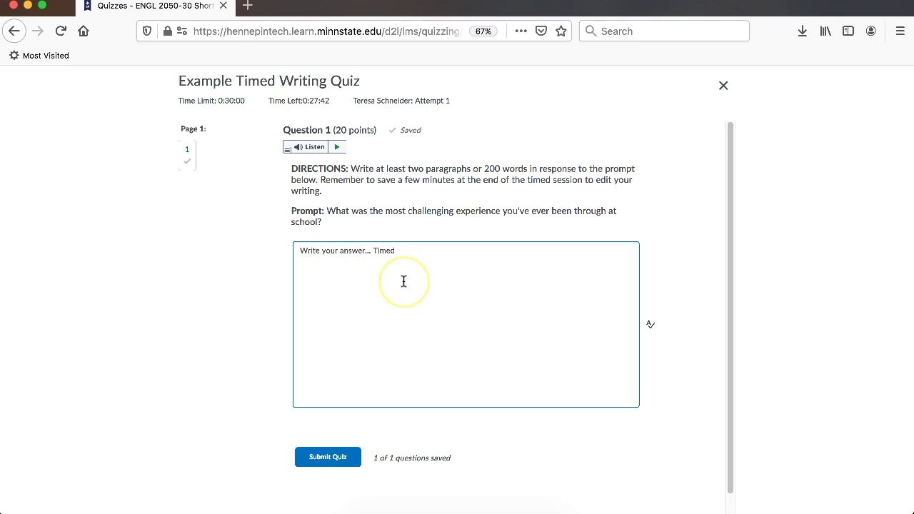
Submit the quiz and confirm the final submission
click(361, 424)
click(335, 458)
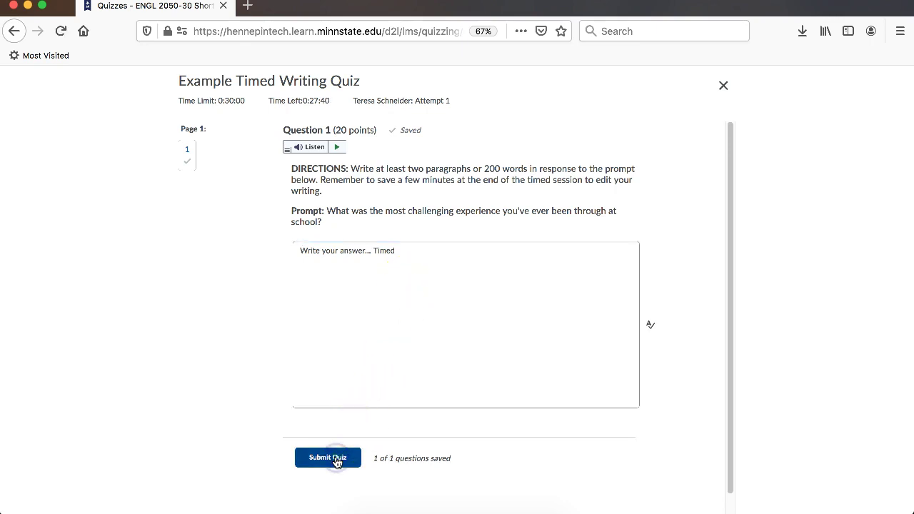
click(331, 421)
click(295, 226)
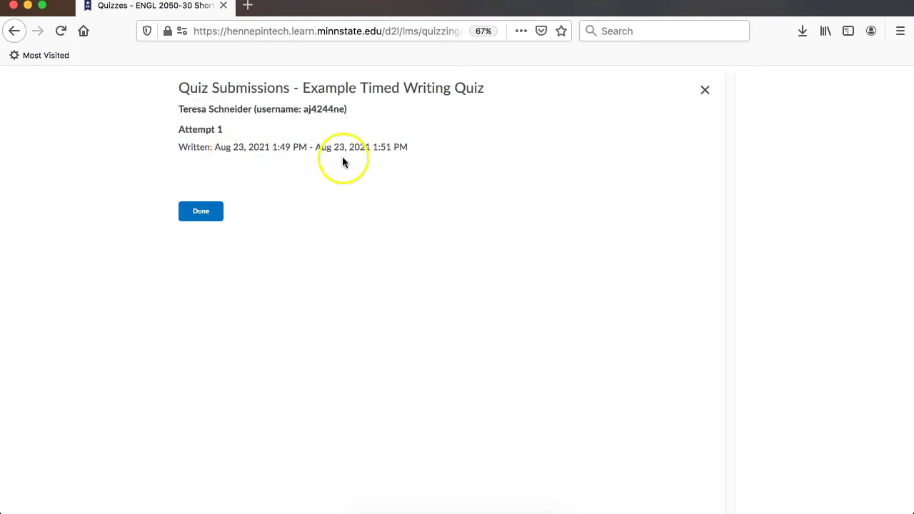
Finish viewing the submission summary and open Attempt 1 from the quiz's submissions list
click(201, 212)
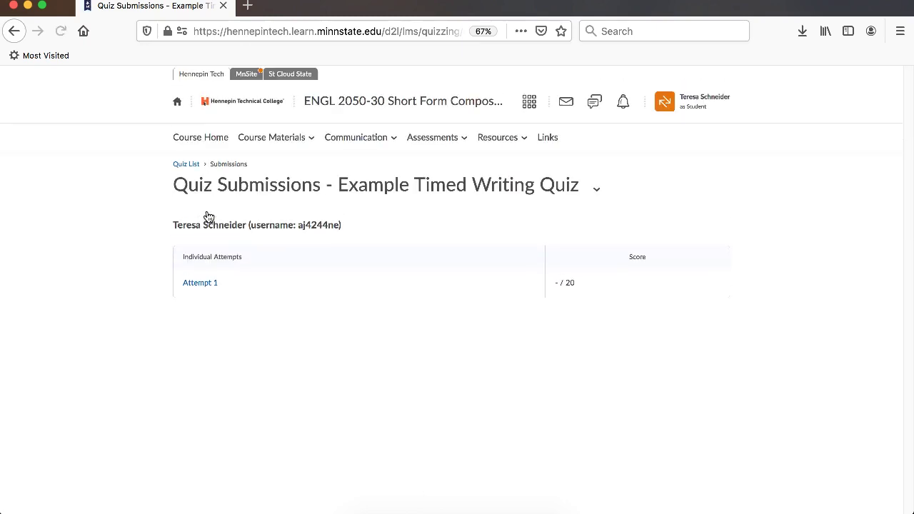
click(203, 282)
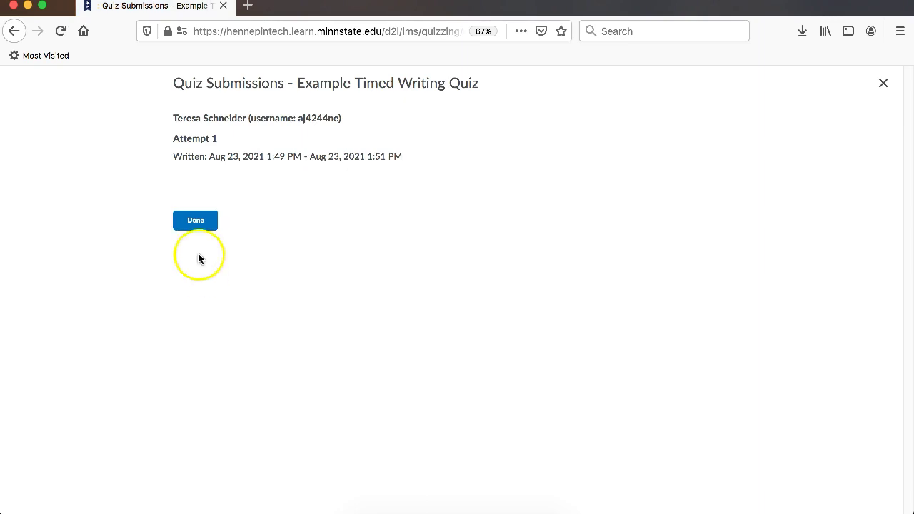